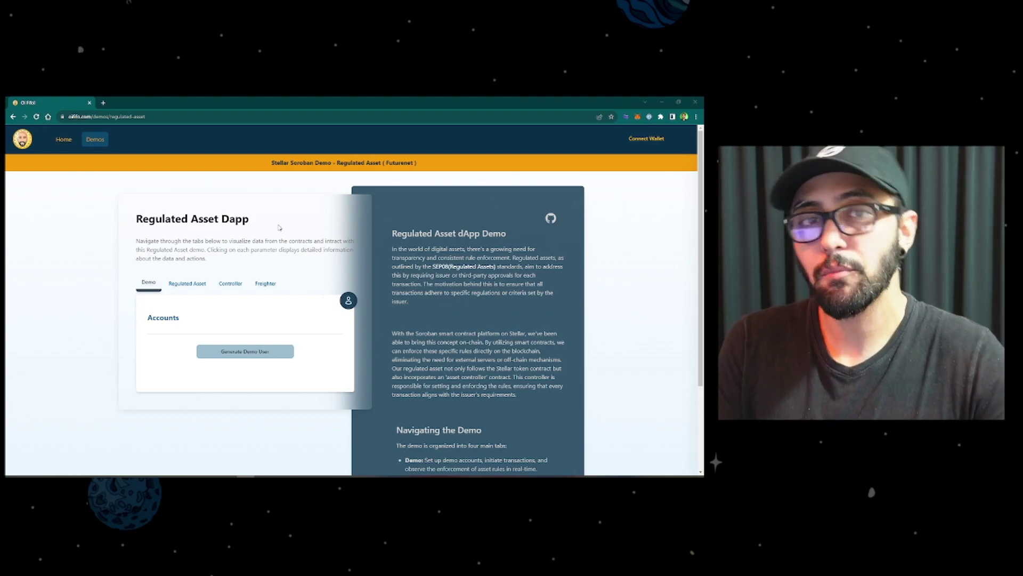
Step: Scroll the description panel down to the 'Navigating the Demo' list of the four sections
{"action": "scroll", "coordinate": [382, 262], "scroll_direction": "down", "scroll_amount": 1}
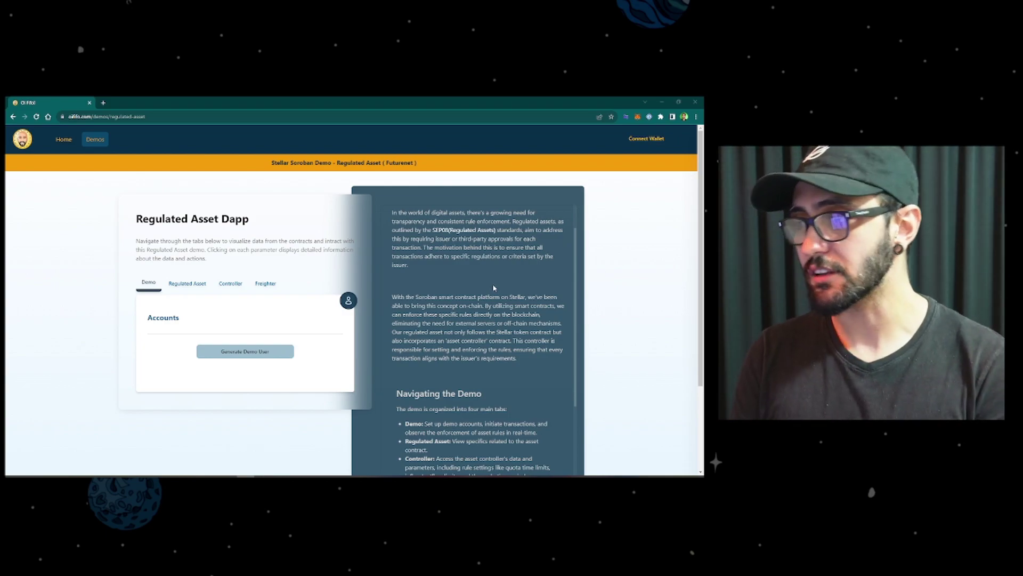
{"action": "scroll", "coordinate": [494, 288], "scroll_direction": "down", "scroll_amount": 2}
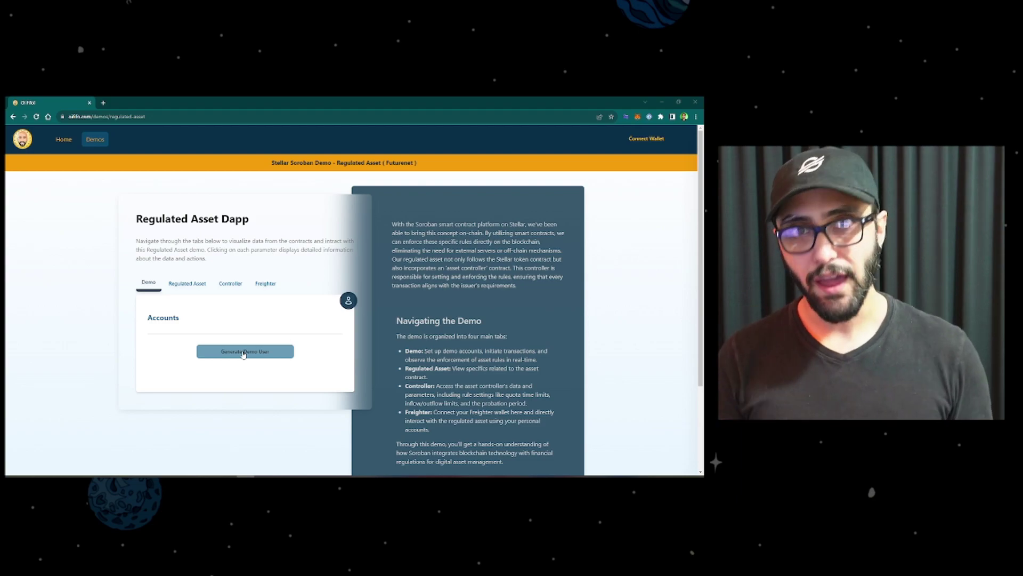
Step: On the Regulated Asset tab, expand the Contract ID, Asset Controller Contract, Asset Name and Asset Code explanations
{"action": "left_click", "coordinate": [187, 283]}
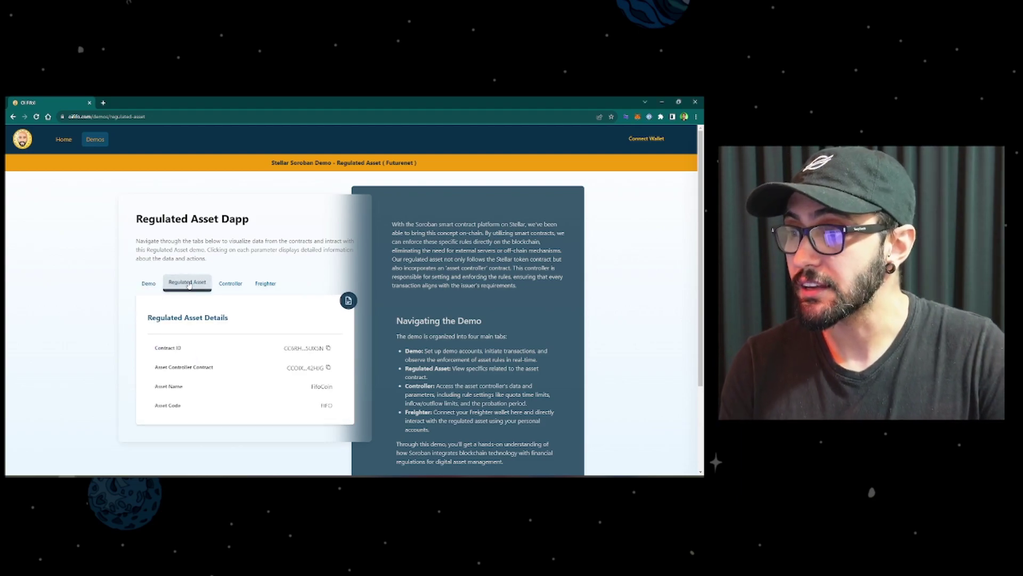
{"action": "left_click", "coordinate": [233, 347]}
{"action": "scroll", "coordinate": [237, 342], "scroll_direction": "down", "scroll_amount": 2}
{"action": "left_click", "coordinate": [240, 340]}
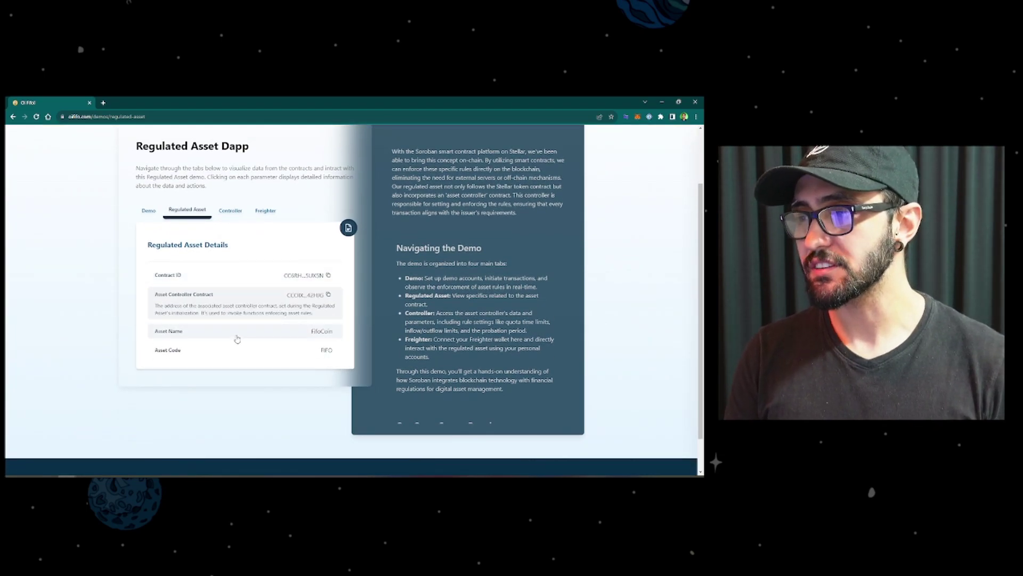
{"action": "left_click", "coordinate": [238, 335]}
{"action": "left_click", "coordinate": [233, 348]}
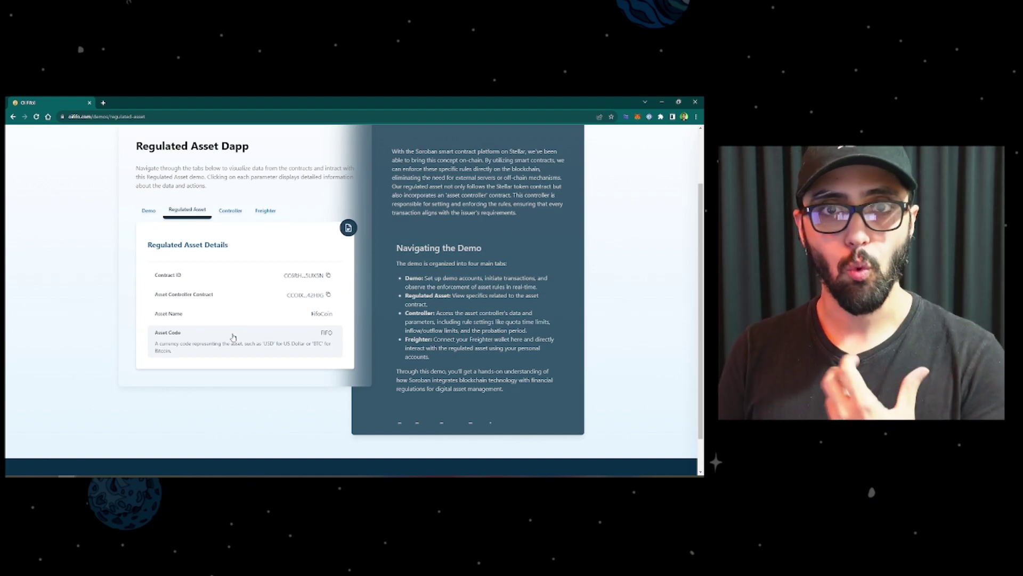
{"action": "left_click", "coordinate": [233, 337]}
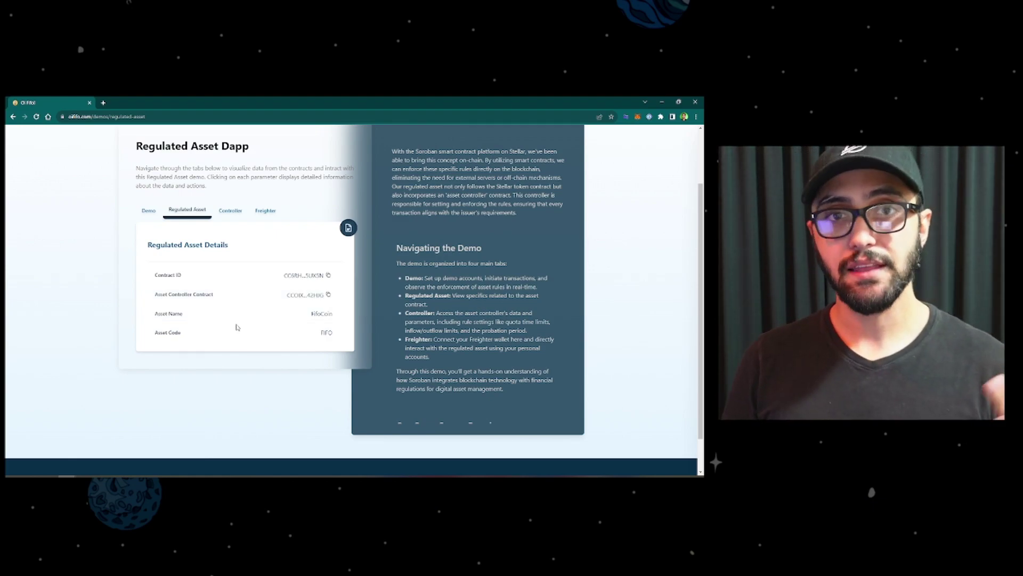
Step: Read the Controller tab's quota and limit rules, then show the Freighter wallet connection section
{"action": "left_click", "coordinate": [230, 211]}
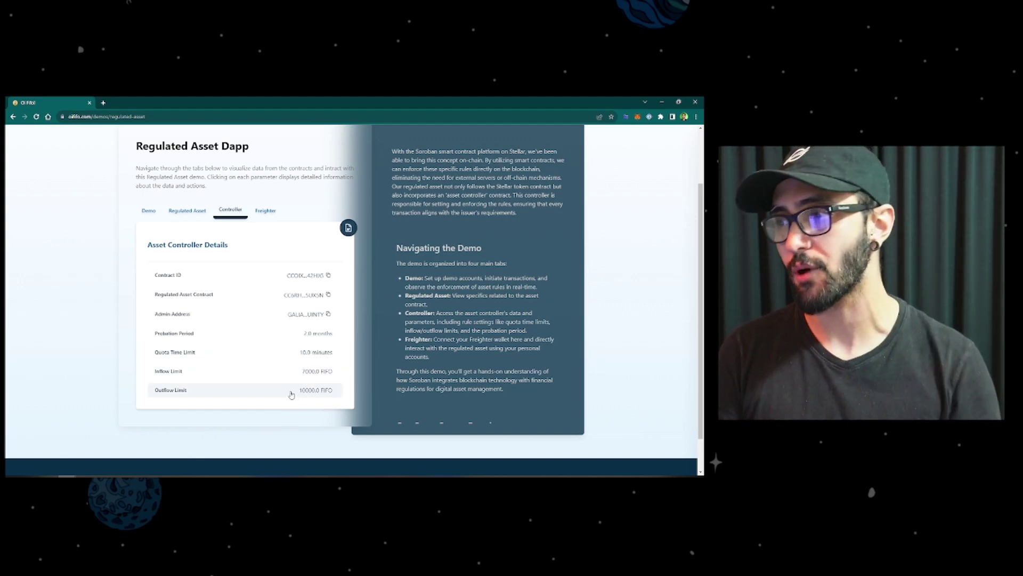
{"action": "left_click", "coordinate": [271, 211]}
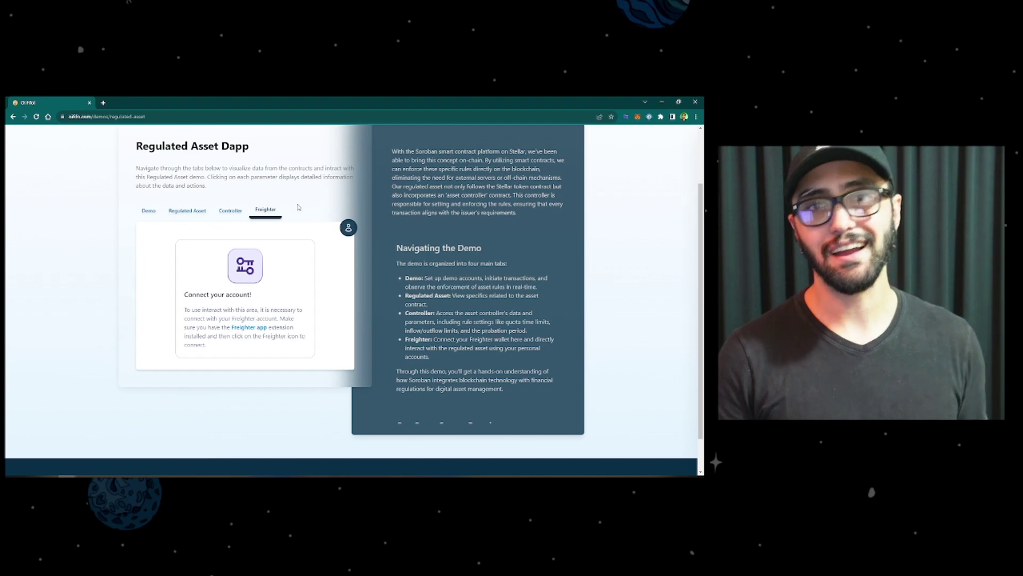
Step: Generate Demo User 1 with 10000.0 FIFO, copy its address, then generate Demo User 2
{"action": "left_click", "coordinate": [149, 212]}
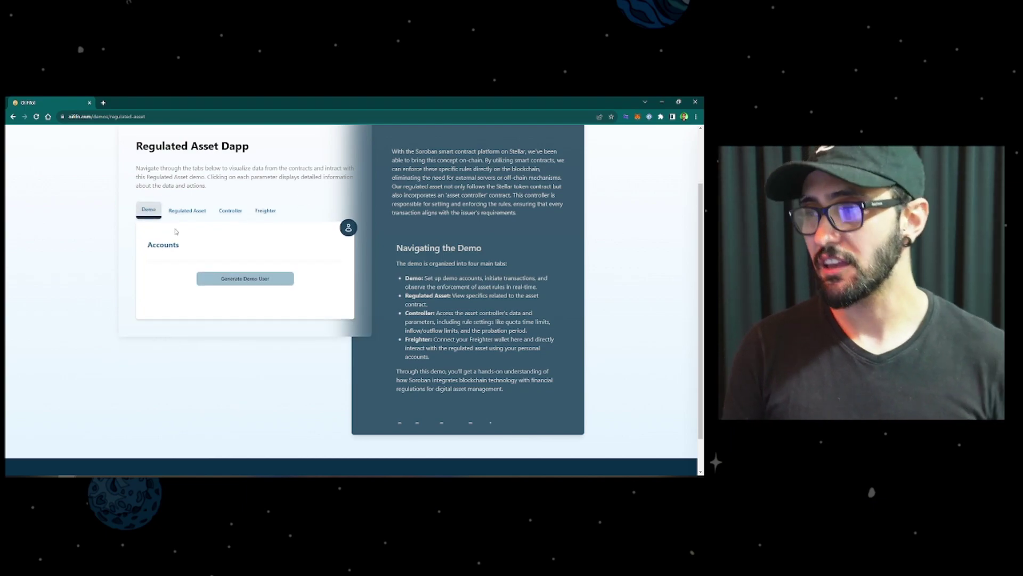
{"action": "left_click", "coordinate": [253, 281]}
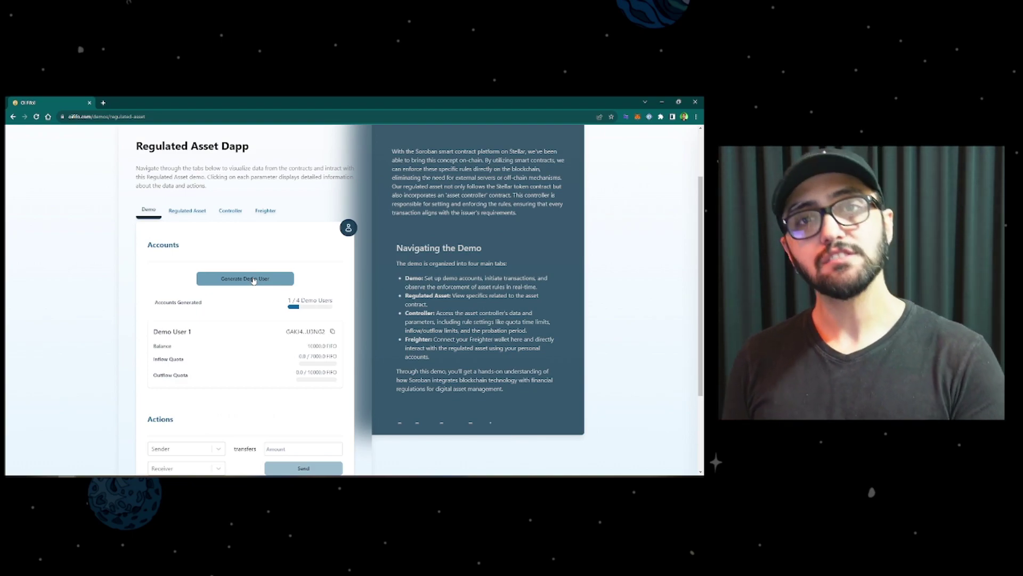
{"action": "scroll", "coordinate": [351, 299], "scroll_direction": "down", "scroll_amount": 1}
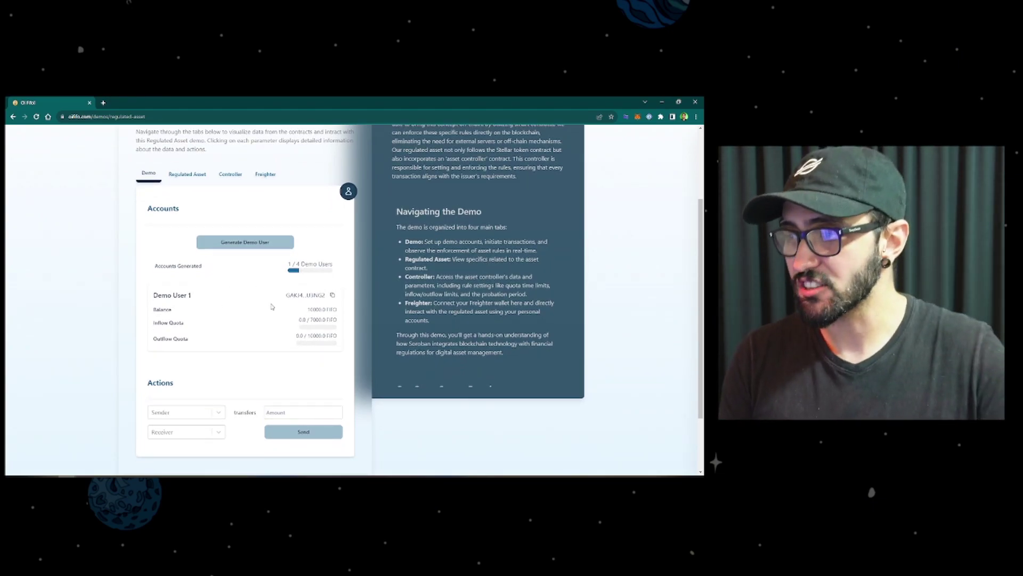
{"action": "left_click", "coordinate": [332, 295]}
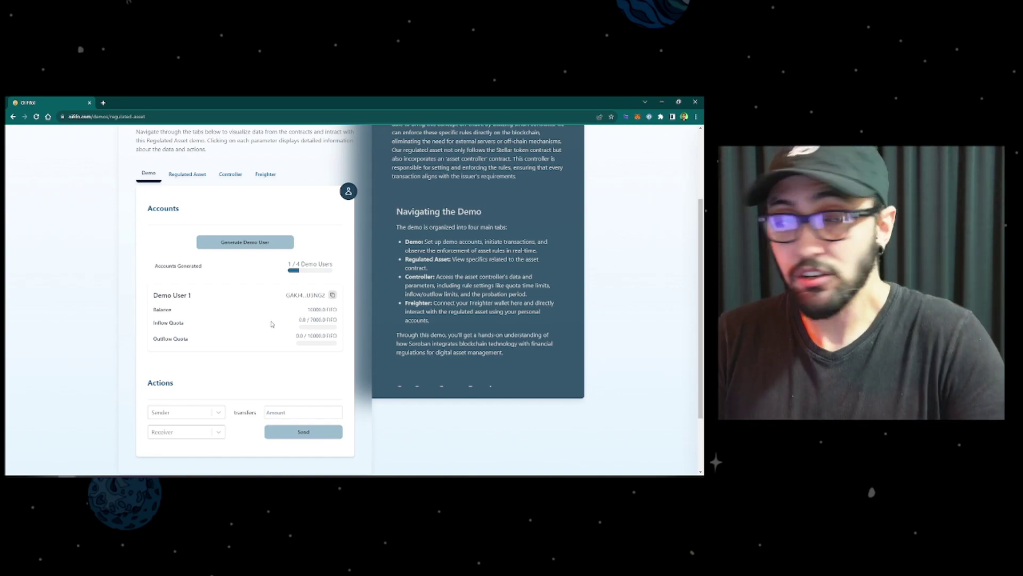
{"action": "left_click", "coordinate": [261, 248]}
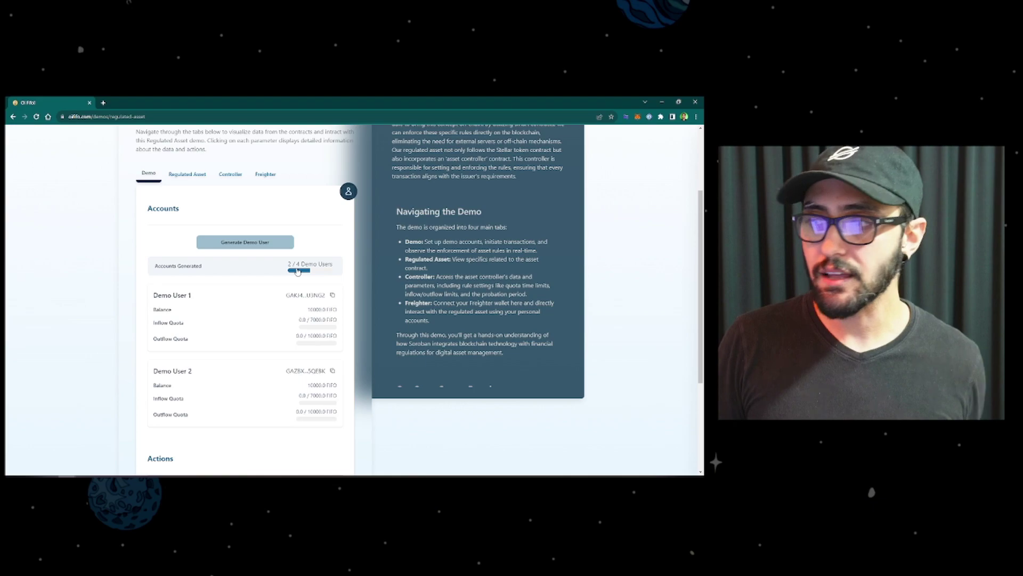
Step: Set up a transfer with User 1 as sender and User 2 as receiver
{"action": "scroll", "coordinate": [297, 271], "scroll_direction": "up", "scroll_amount": 1}
{"action": "scroll", "coordinate": [474, 223], "scroll_direction": "up", "scroll_amount": 3}
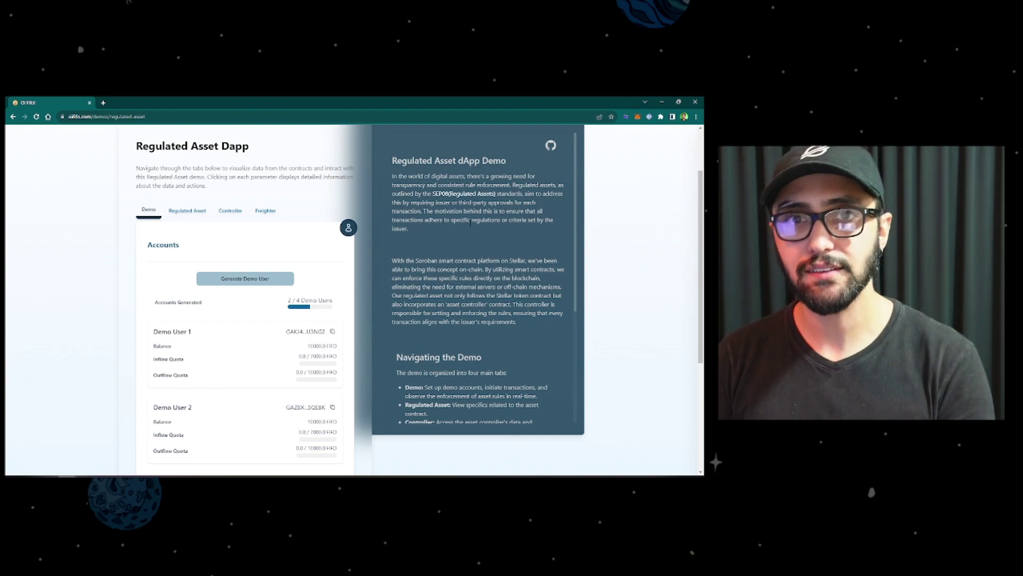
{"action": "scroll", "coordinate": [335, 272], "scroll_direction": "down", "scroll_amount": 2}
{"action": "scroll", "coordinate": [335, 272], "scroll_direction": "down", "scroll_amount": 1}
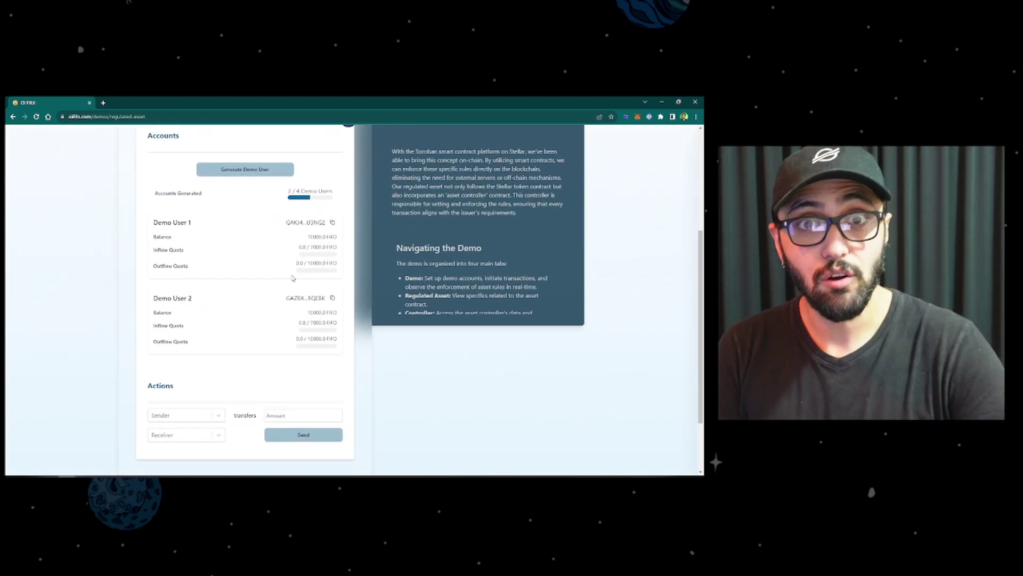
{"action": "scroll", "coordinate": [293, 278], "scroll_direction": "down", "scroll_amount": 1}
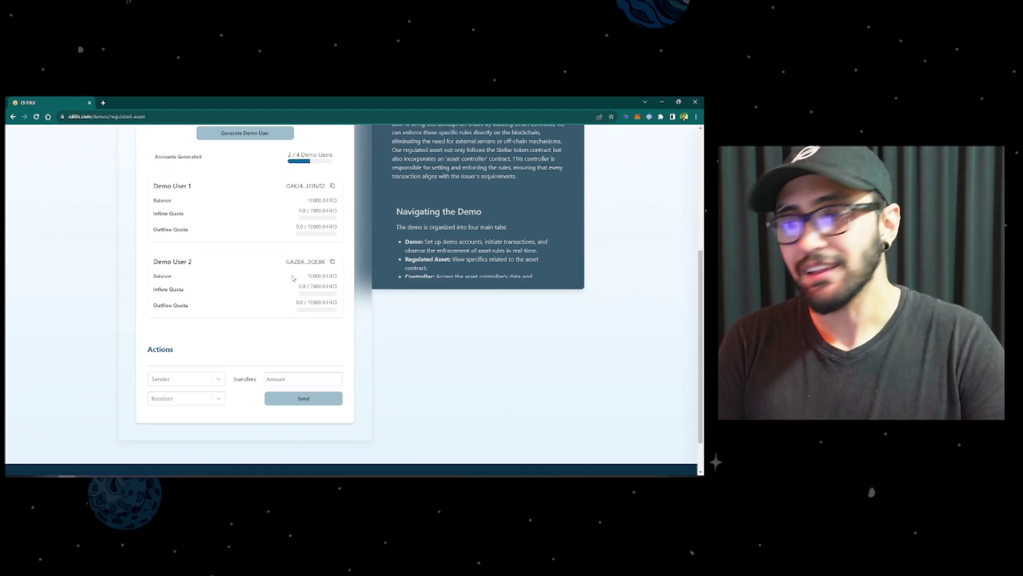
{"action": "left_click", "coordinate": [217, 379]}
{"action": "left_click", "coordinate": [195, 401]}
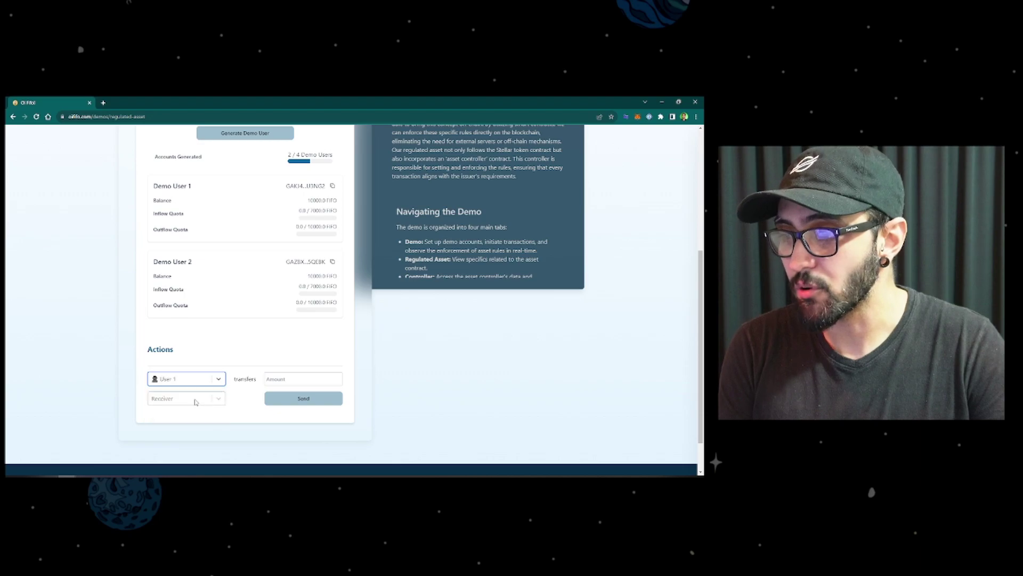
{"action": "left_click", "coordinate": [224, 403]}
{"action": "left_click", "coordinate": [202, 437]}
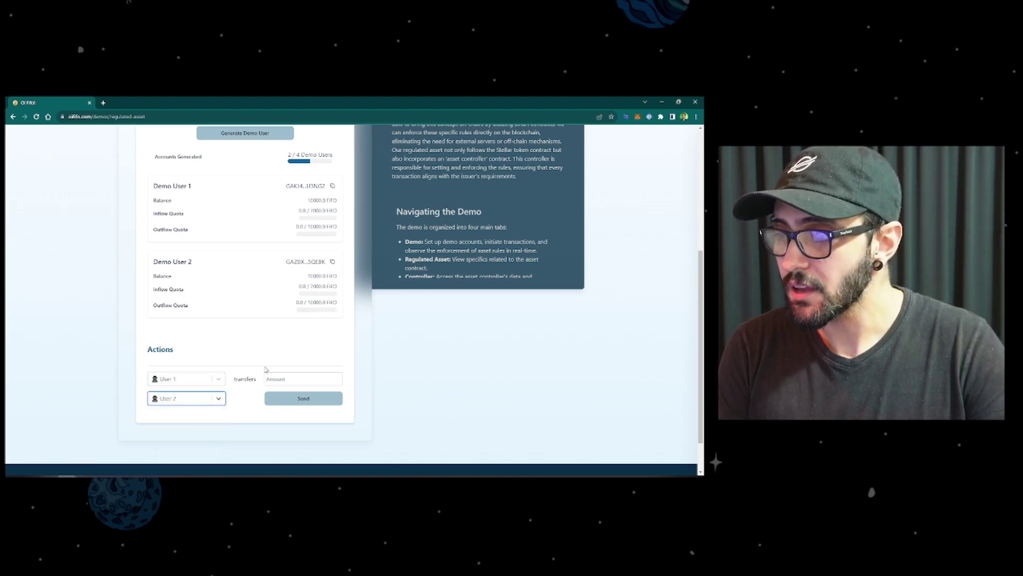
Step: Enter an amount of 2500 and send the transfer
{"action": "scroll", "coordinate": [264, 370], "scroll_direction": "down", "scroll_amount": 2}
{"action": "left_click", "coordinate": [294, 343]}
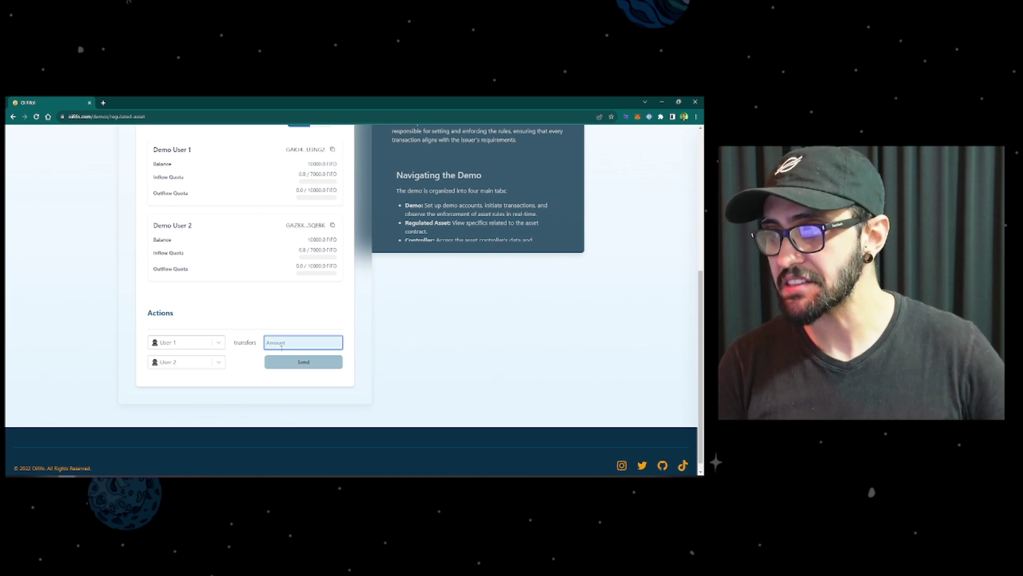
{"action": "type", "text": "2"}
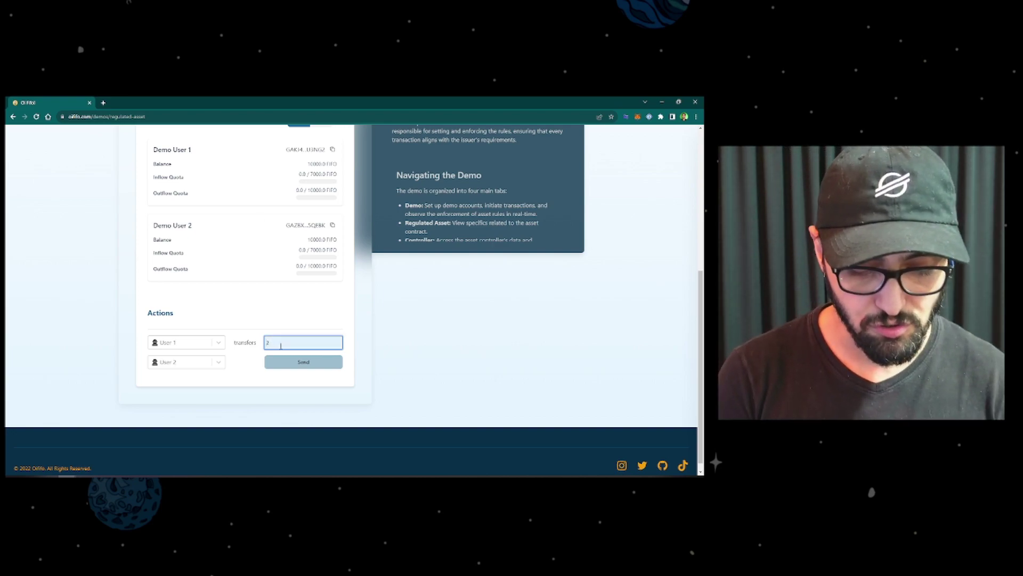
{"action": "type", "text": "500"}
{"action": "left_click", "coordinate": [301, 362]}
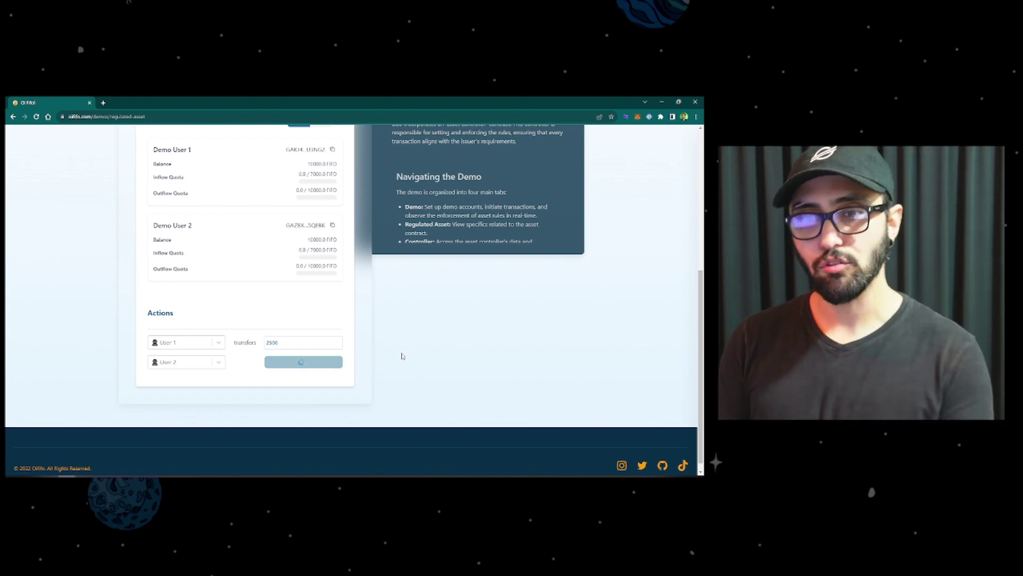
{"action": "scroll", "coordinate": [402, 356], "scroll_direction": "up", "scroll_amount": 2}
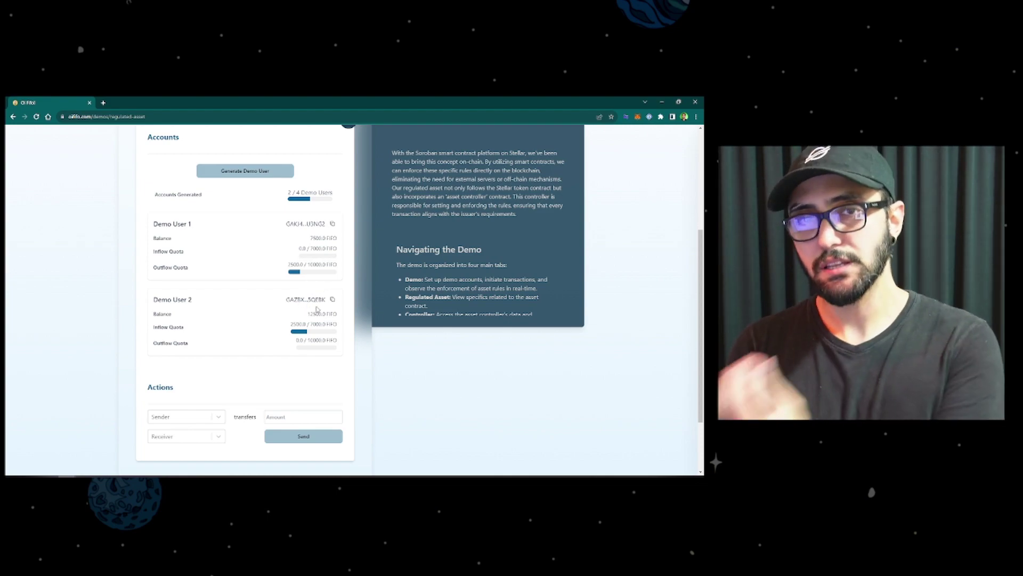
Step: Check the result: User 1 holds 7500.0 FIFO, User 2 12500.0, with both quotas up by 2500.0
{"action": "scroll", "coordinate": [316, 309], "scroll_direction": "down", "scroll_amount": 1}
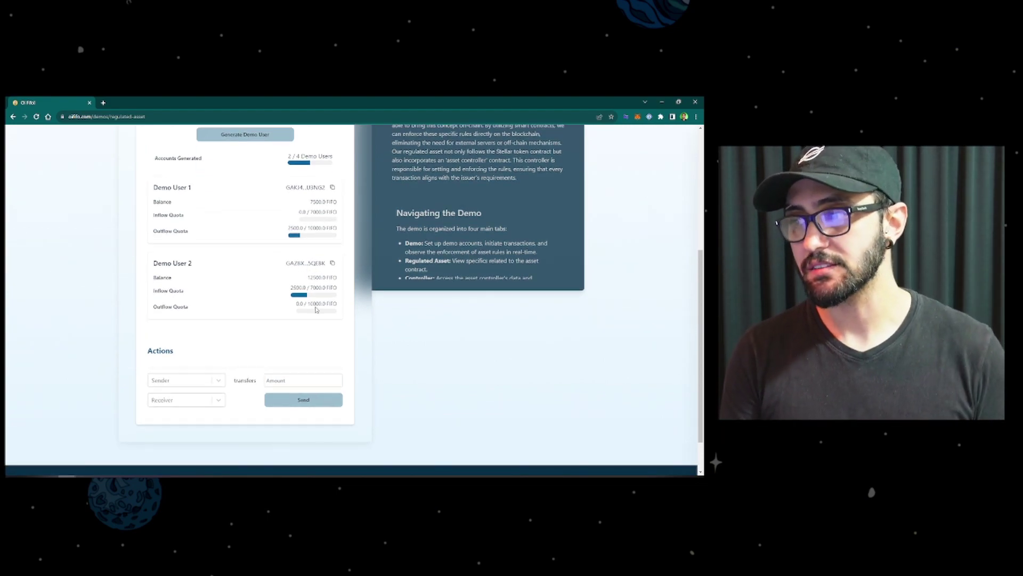
Step: Send 1500 FIFO with User 2 as sender and User 1 as receiver
{"action": "left_click", "coordinate": [218, 382]}
{"action": "left_click", "coordinate": [200, 413]}
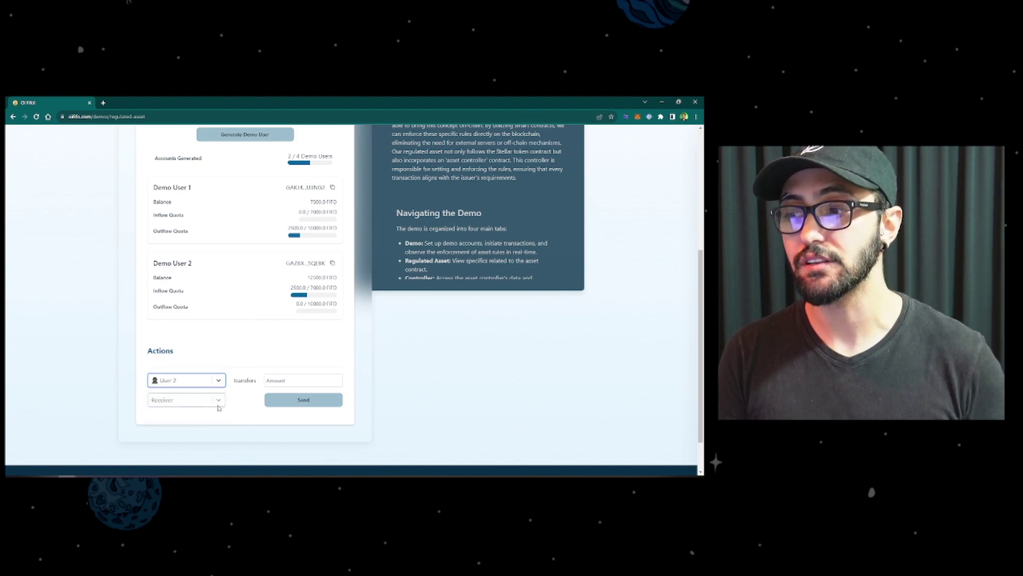
{"action": "left_click", "coordinate": [216, 403]}
{"action": "left_click", "coordinate": [203, 414]}
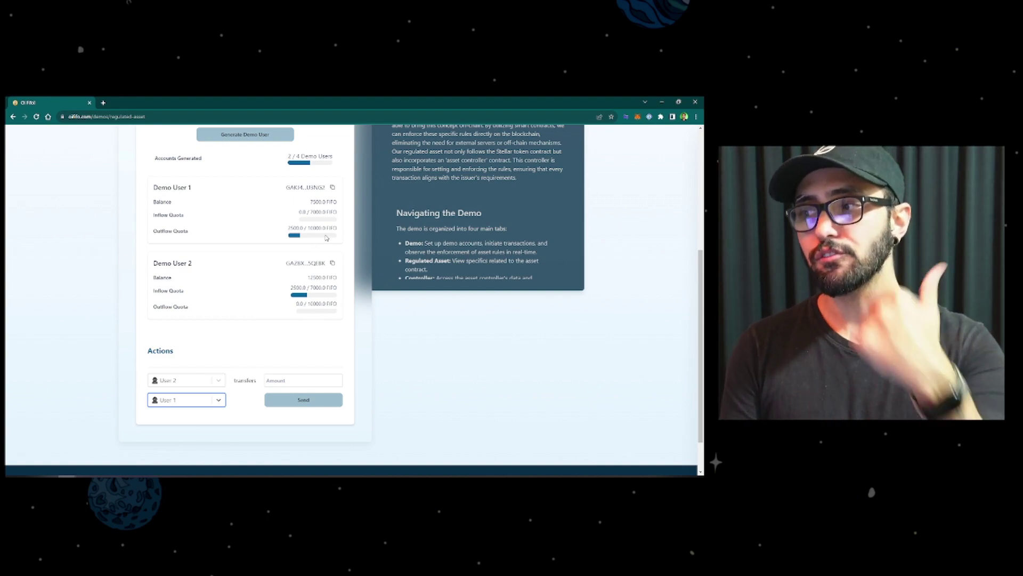
{"action": "left_click", "coordinate": [286, 379]}
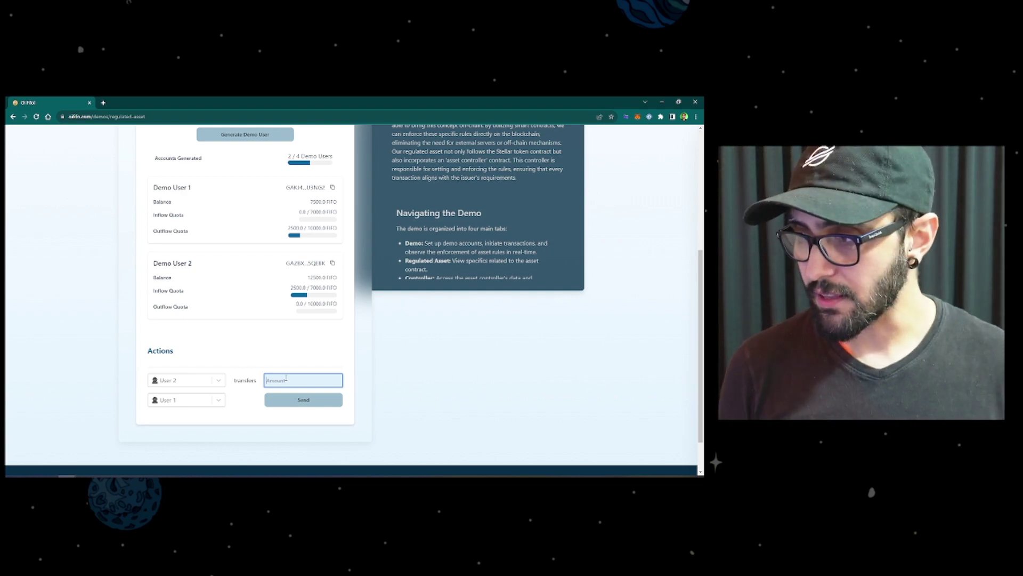
{"action": "type", "text": "1500"}
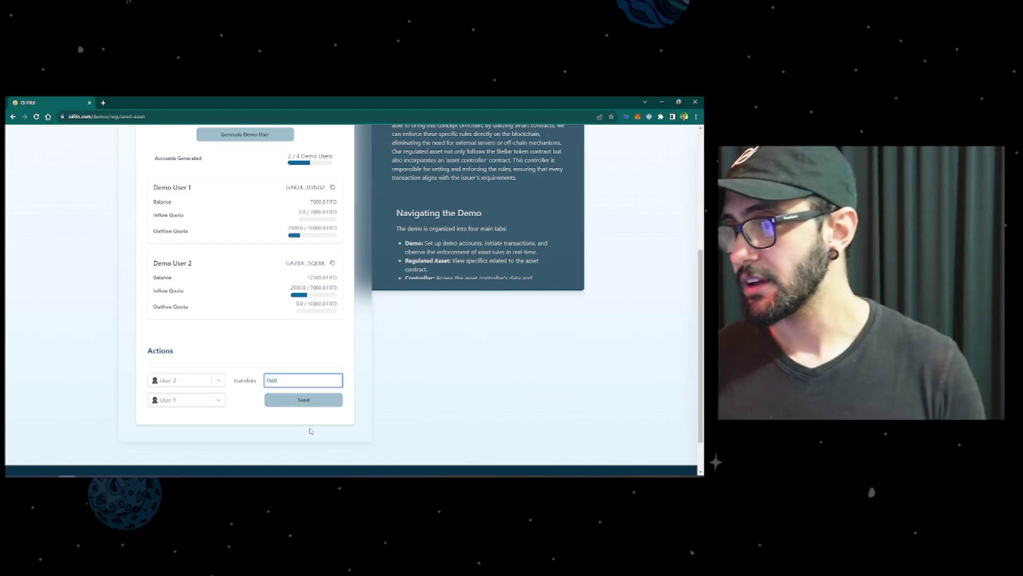
{"action": "left_click", "coordinate": [298, 399]}
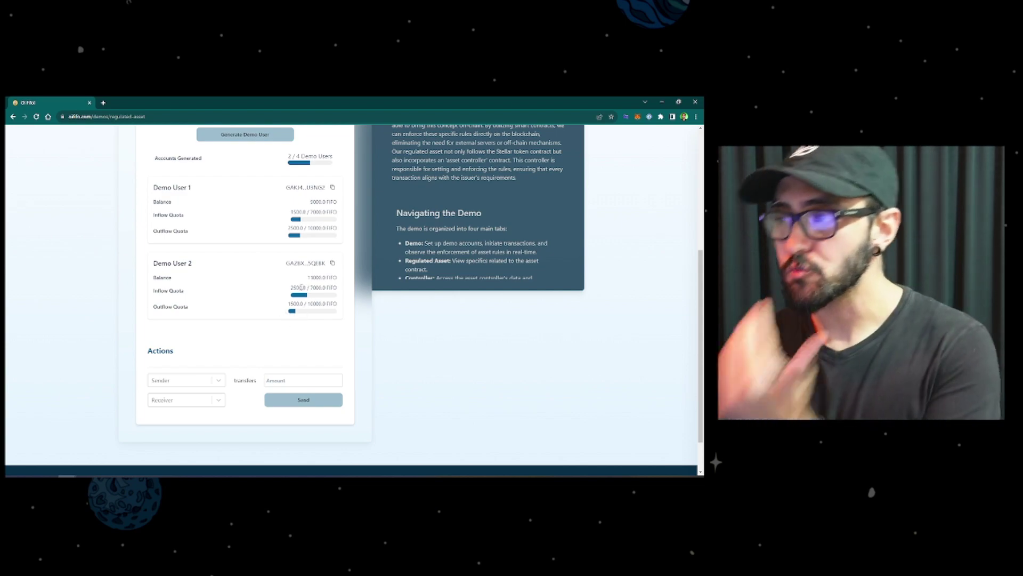
Step: Check that User 1 holds 9000.0 FIFO with 1500.0/7000.0 inflow and User 2 holds 11000.0
{"action": "scroll", "coordinate": [301, 288], "scroll_direction": "up", "scroll_amount": 1}
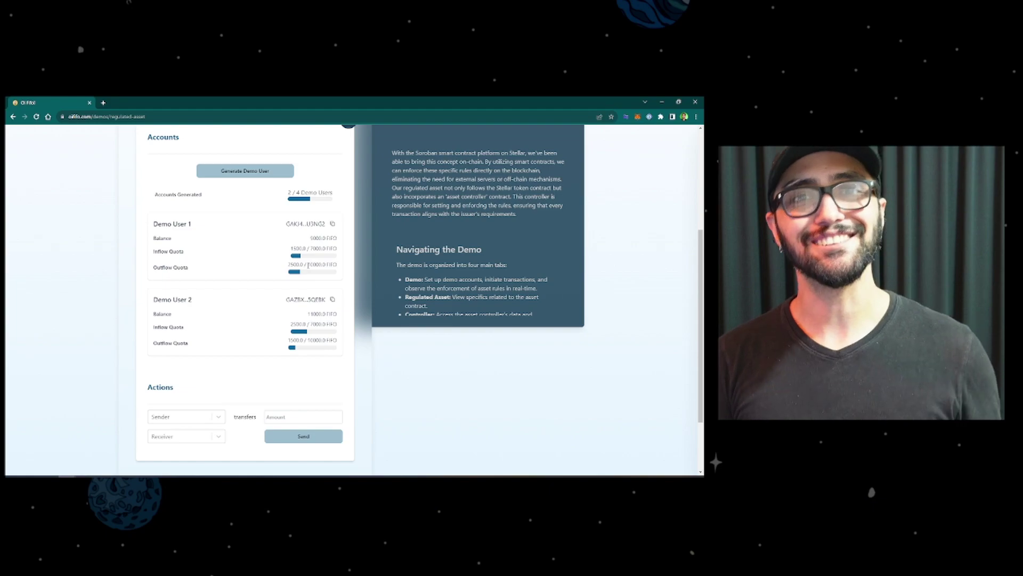
{"action": "scroll", "coordinate": [302, 309], "scroll_direction": "up", "scroll_amount": 1}
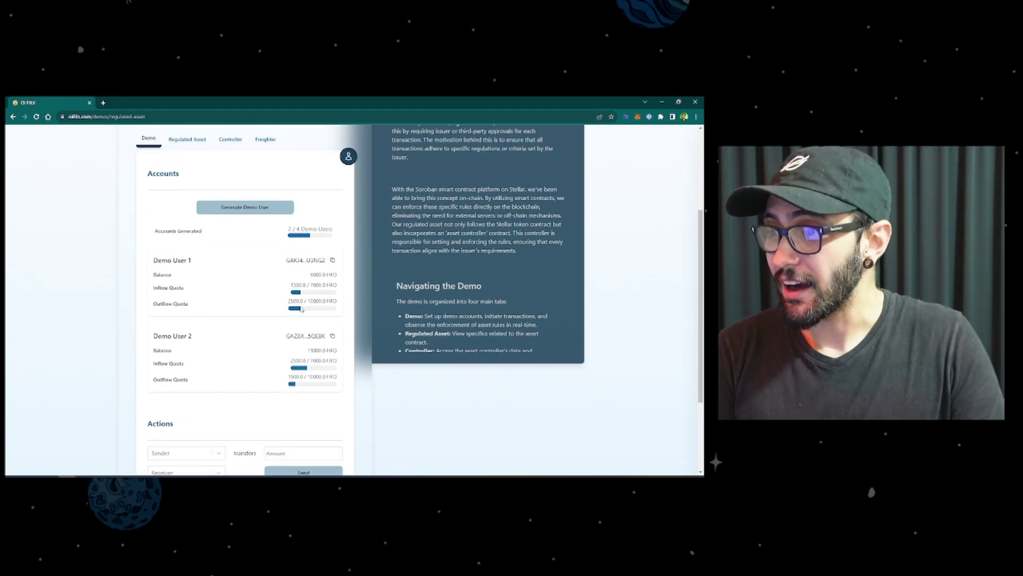
{"action": "scroll", "coordinate": [302, 309], "scroll_direction": "down", "scroll_amount": 2}
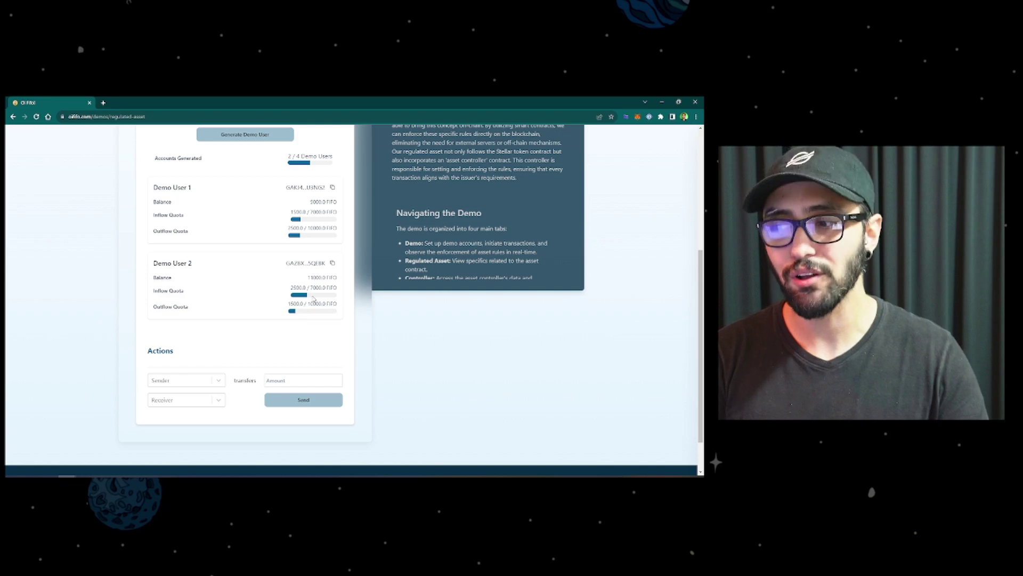
{"action": "left_click", "coordinate": [187, 380]}
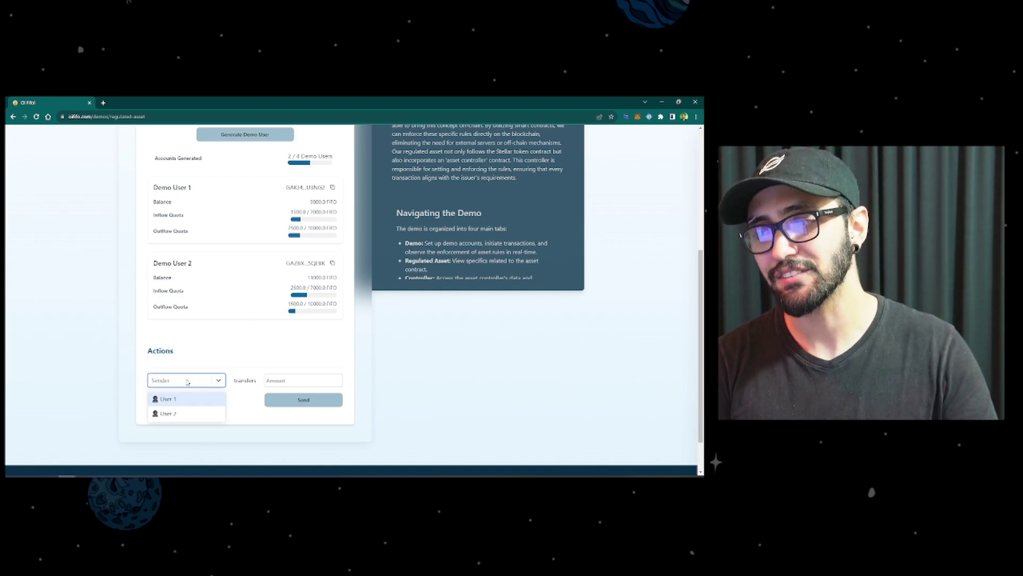
{"action": "left_click", "coordinate": [204, 359]}
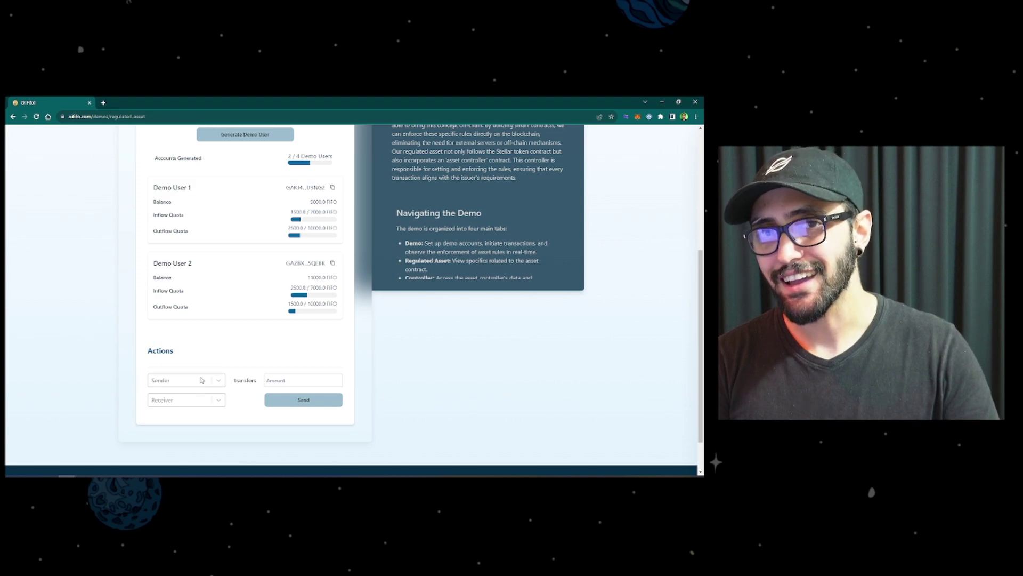